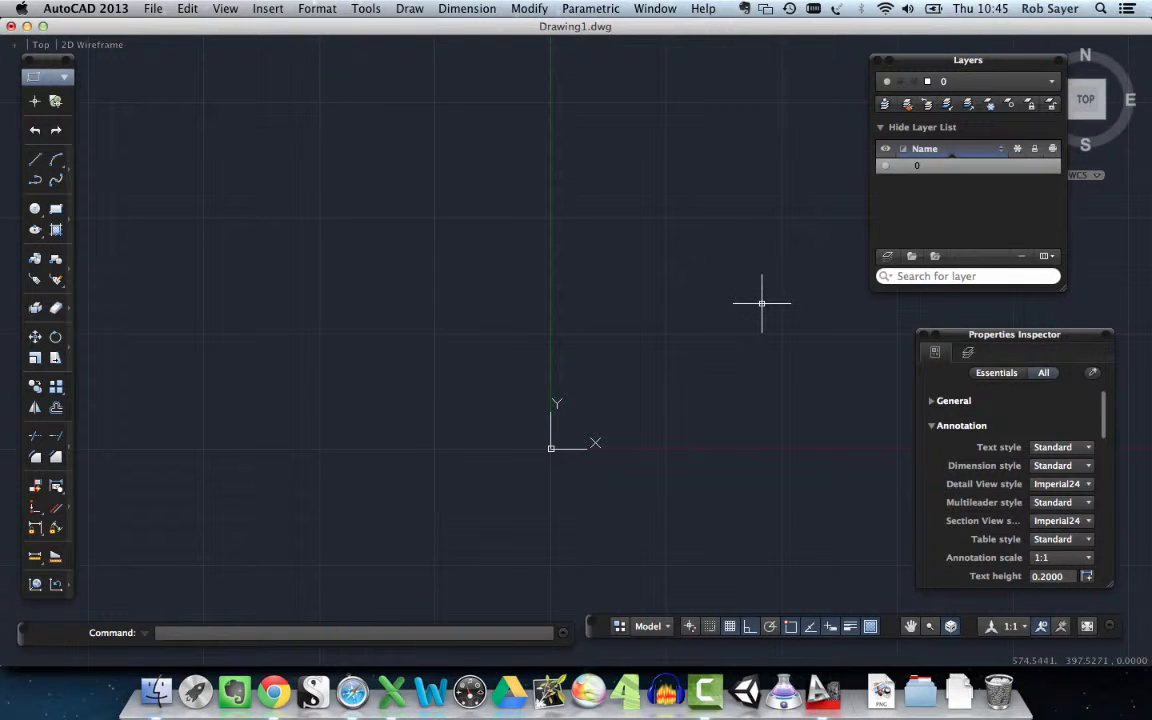
- Create a new layer named Venue
left_click(889, 257)
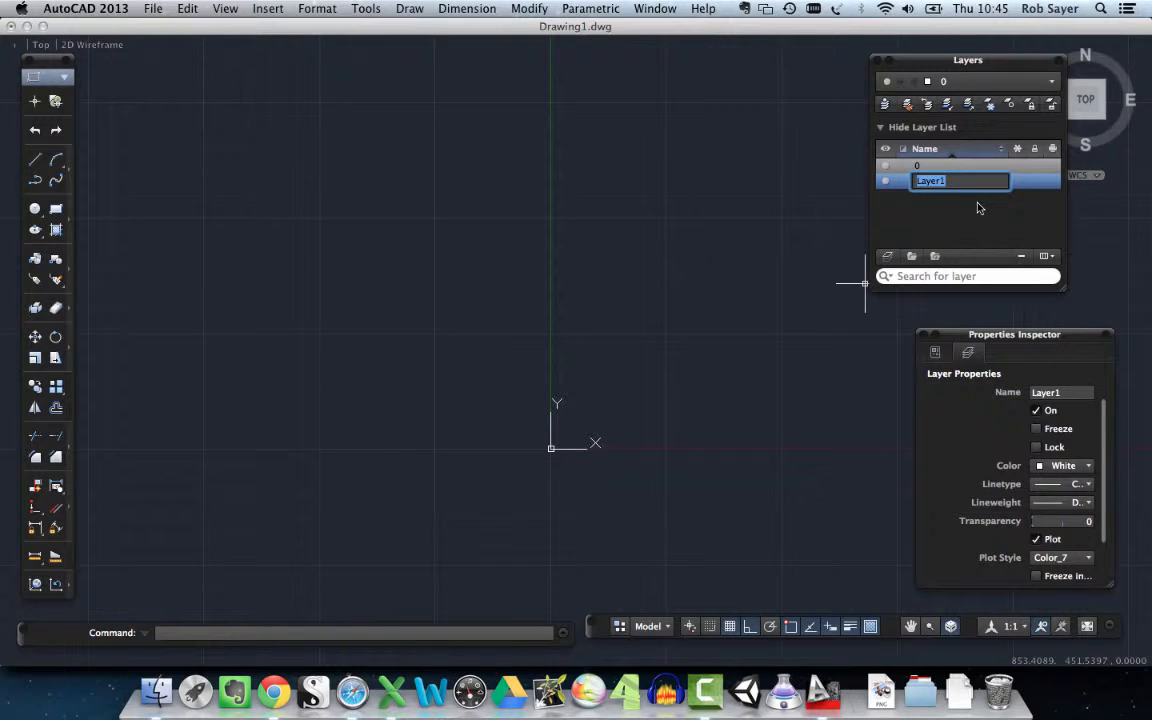
type("Venue")
key("Return")
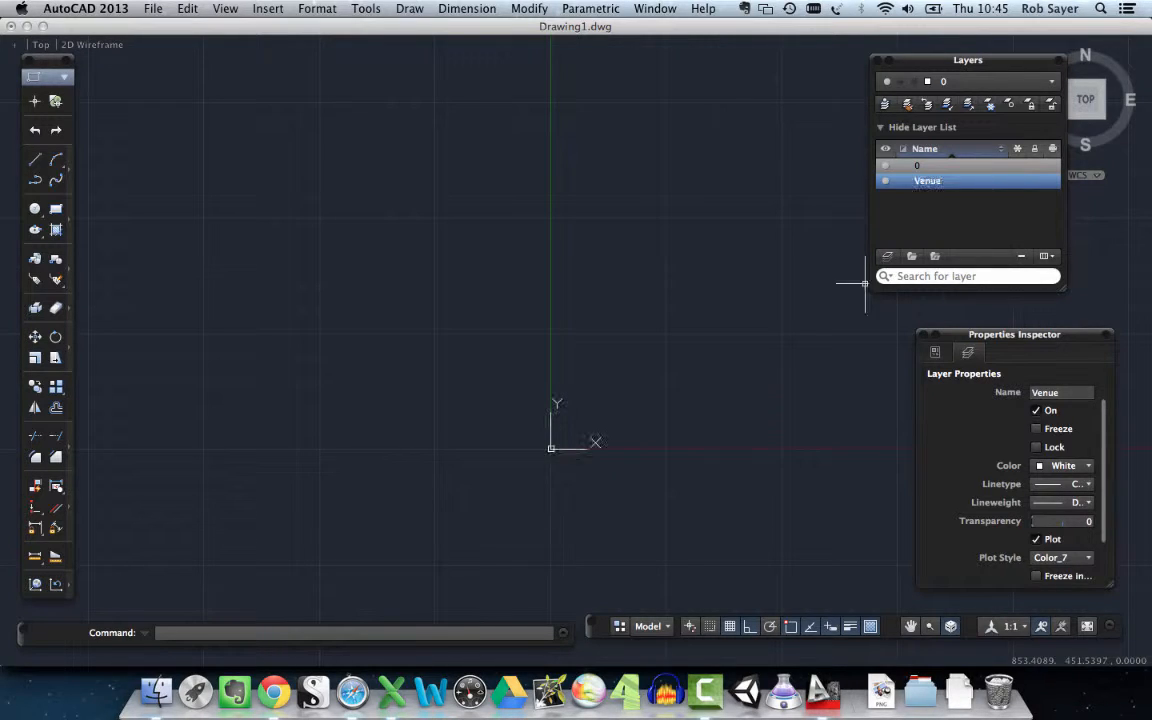
- Turn off the current layer 0, and toggle the Venue layer's visibility off and on again
left_click(886, 175)
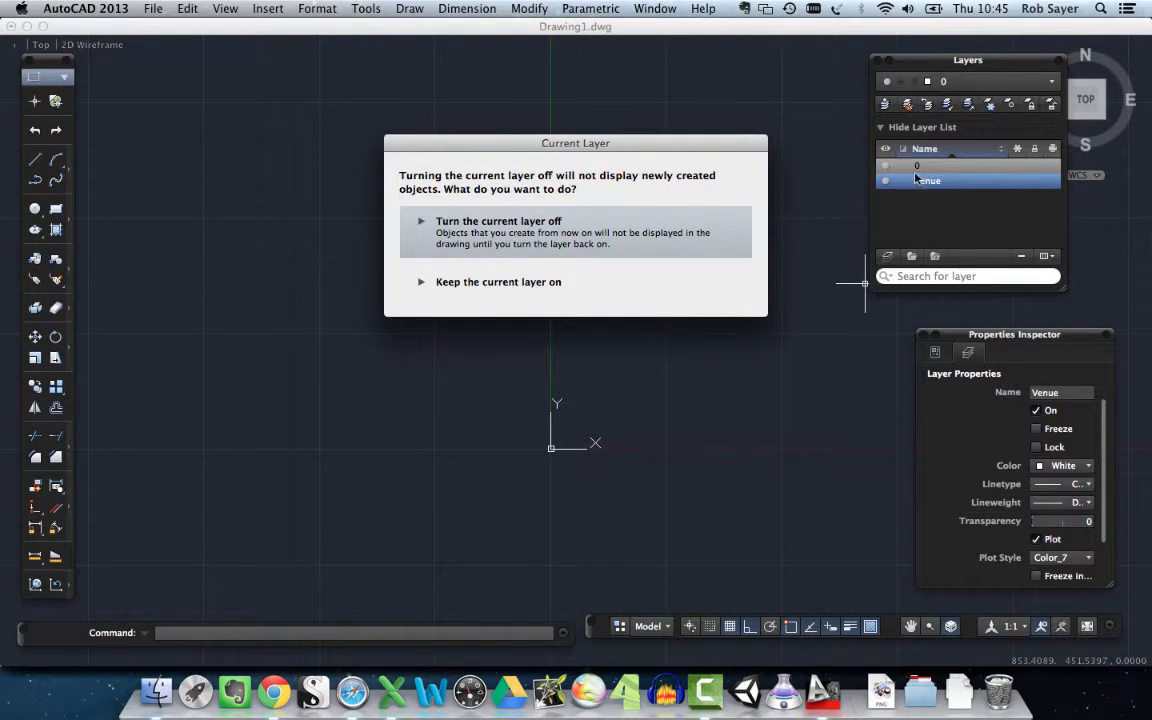
left_click(520, 233)
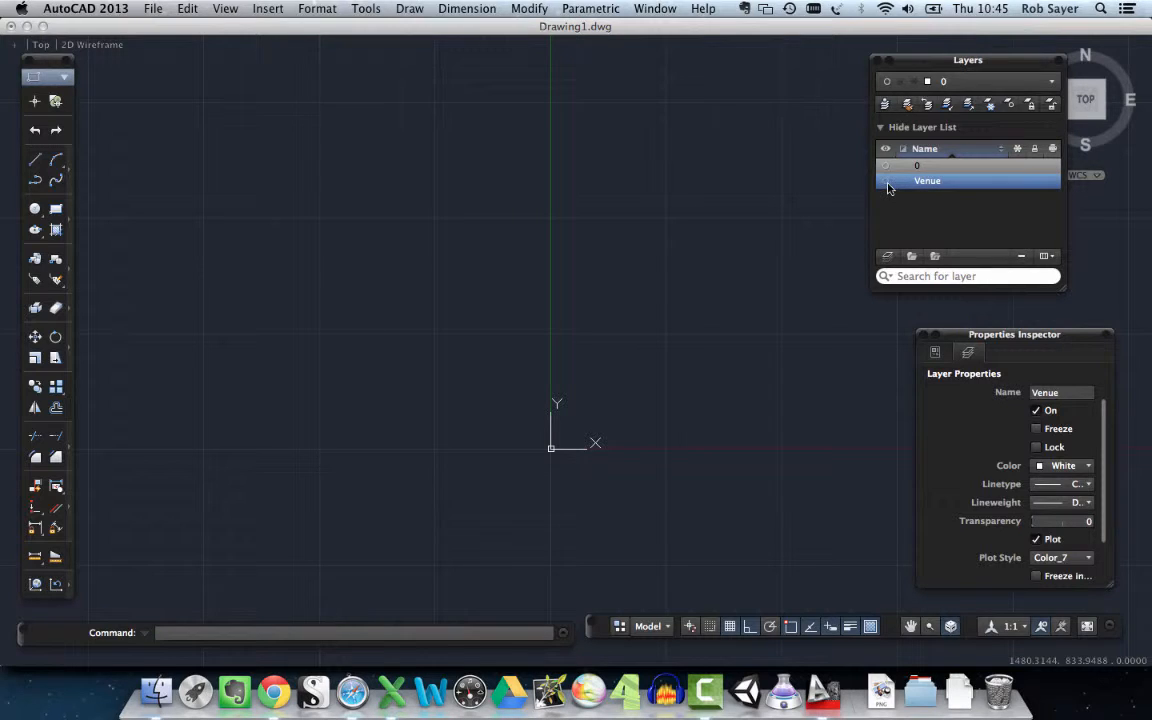
left_click(888, 184)
left_click(886, 182)
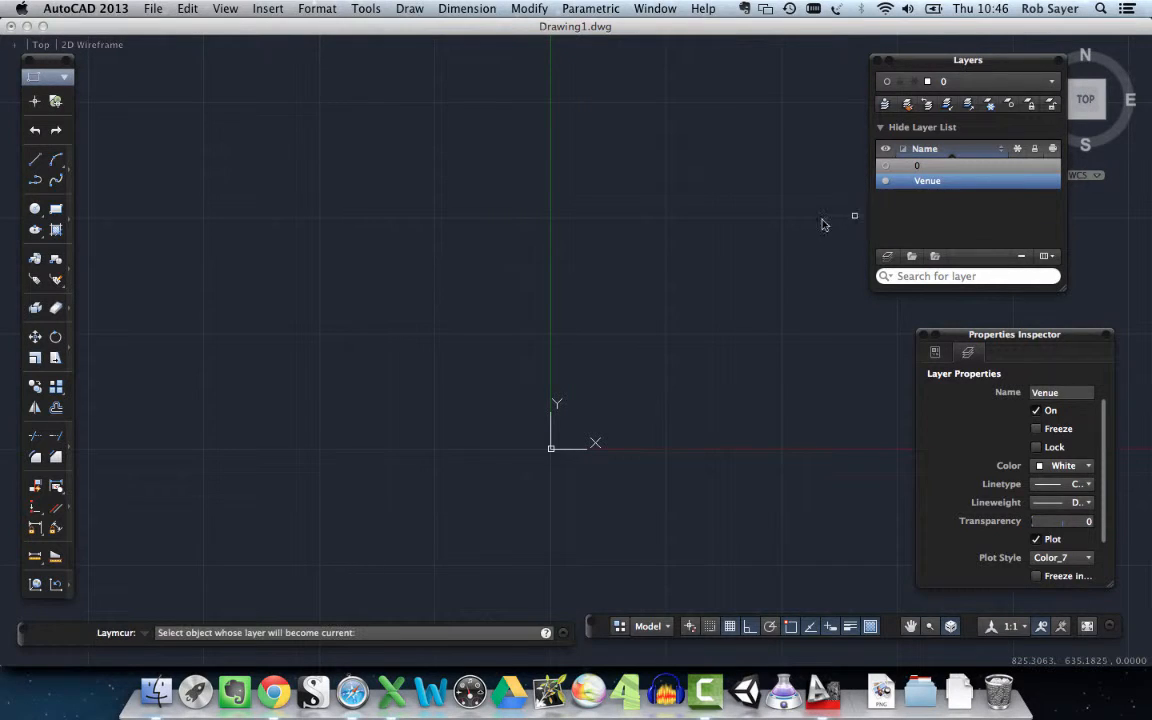
- Add two more layers named Set and LX
left_click(888, 257)
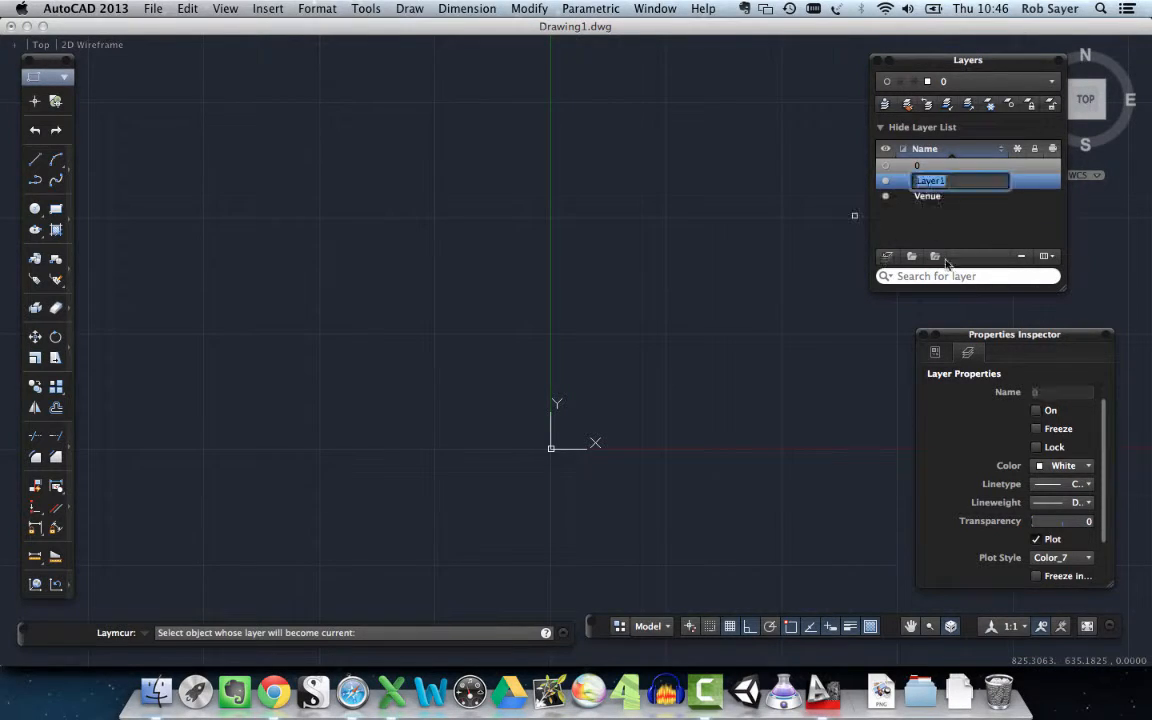
type("Set")
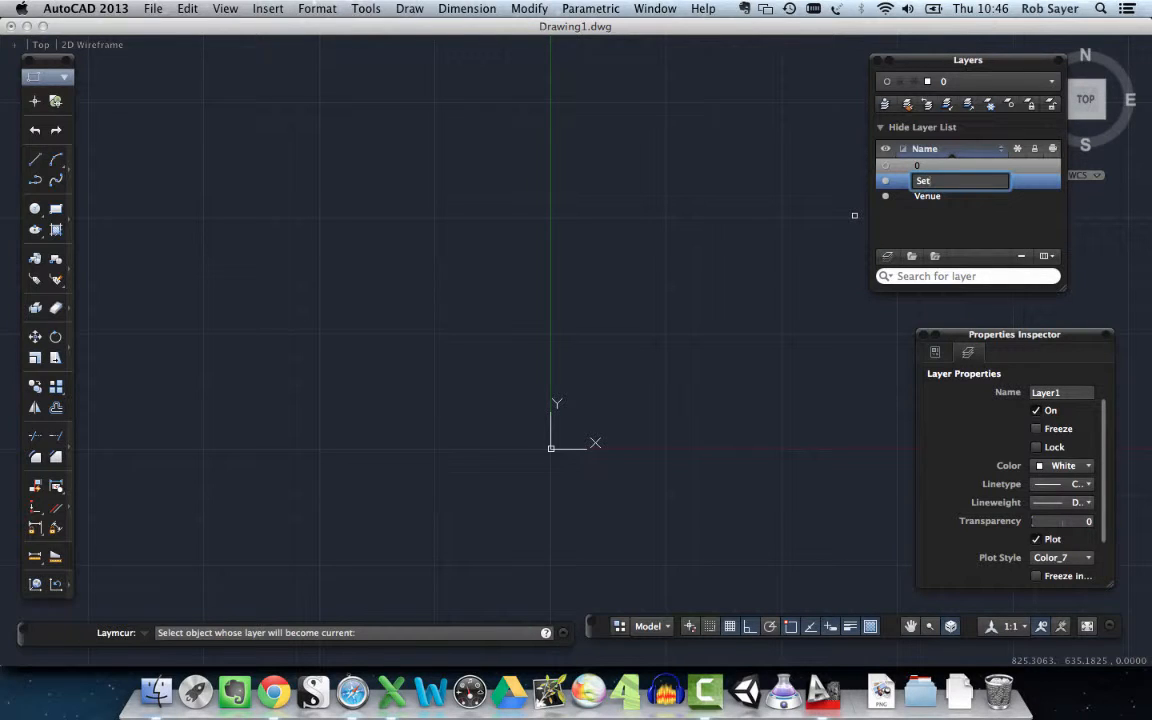
key("Return")
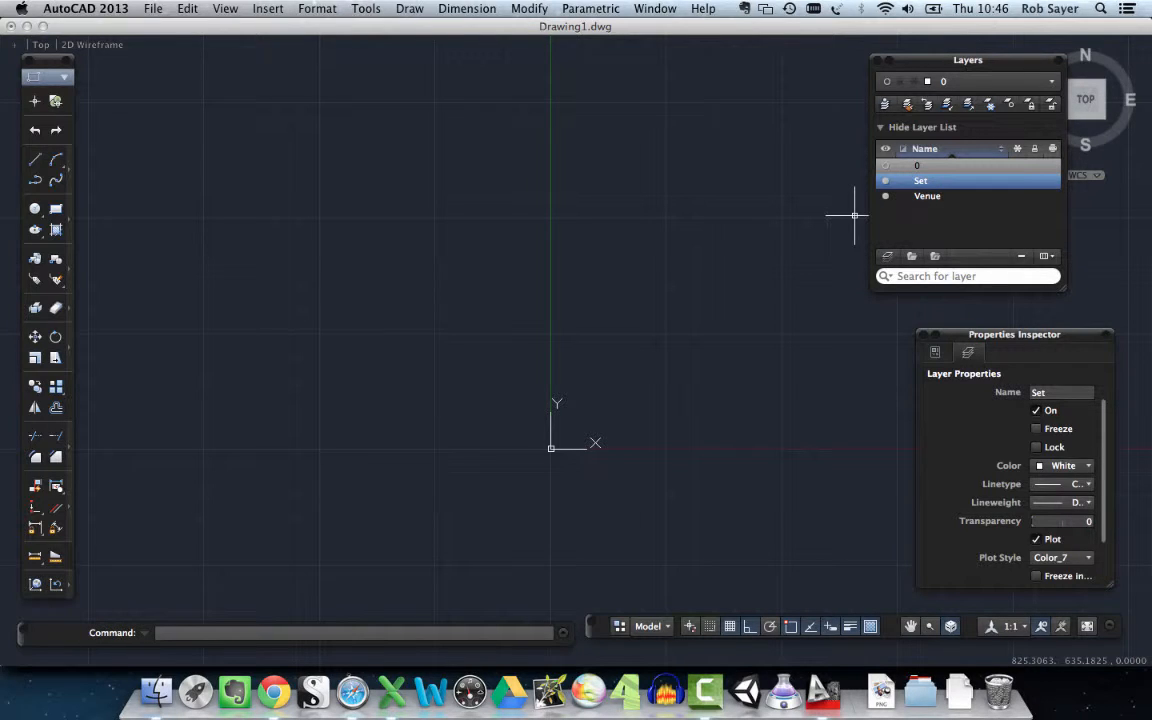
left_click(888, 258)
type("LX")
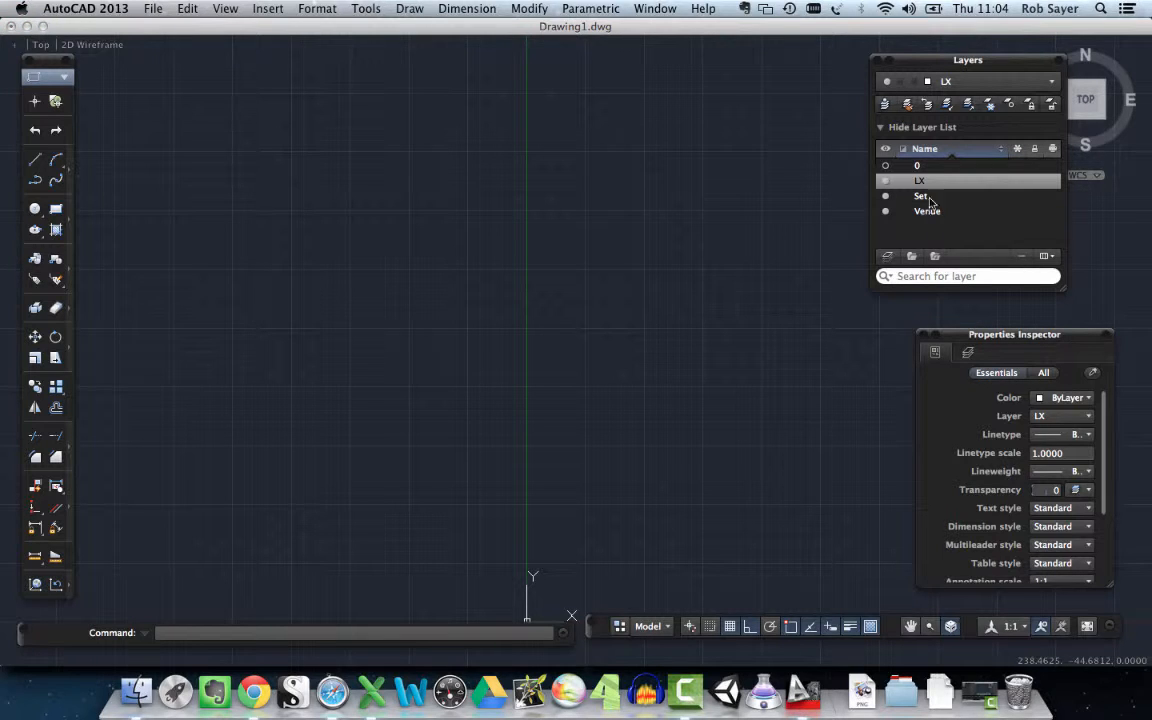
- Make Venue the current layer
left_click(1050, 84)
left_click(1050, 84)
left_click(1041, 85)
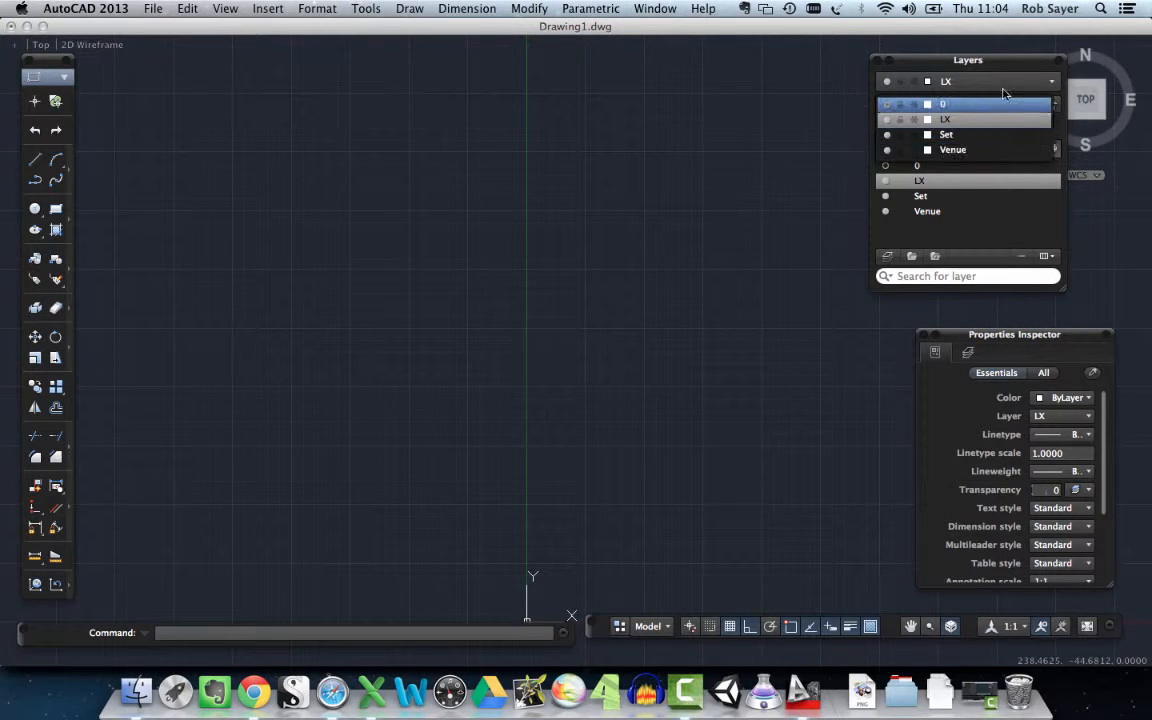
left_click(1012, 86)
left_click(1012, 86)
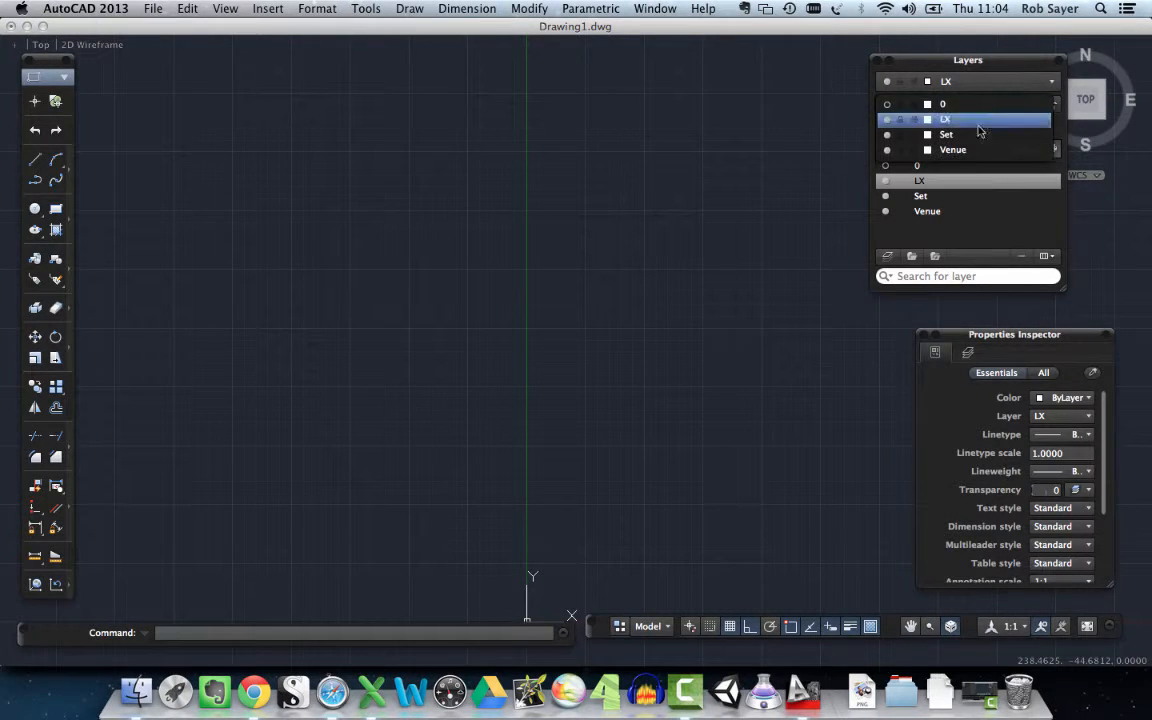
left_click(948, 152)
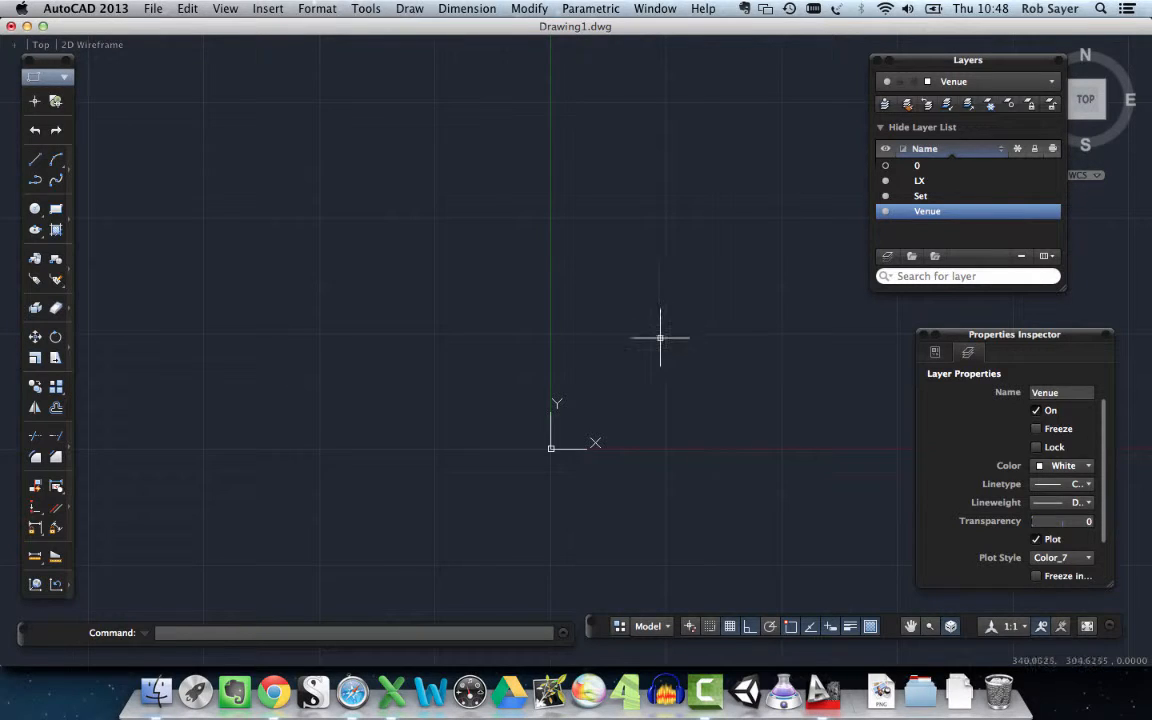
- Draw a rectangle of about 165,320 square units on the Venue layer, just above the origin and spanning the Y axis
left_click(56, 208)
left_click(468, 416)
left_click(633, 280)
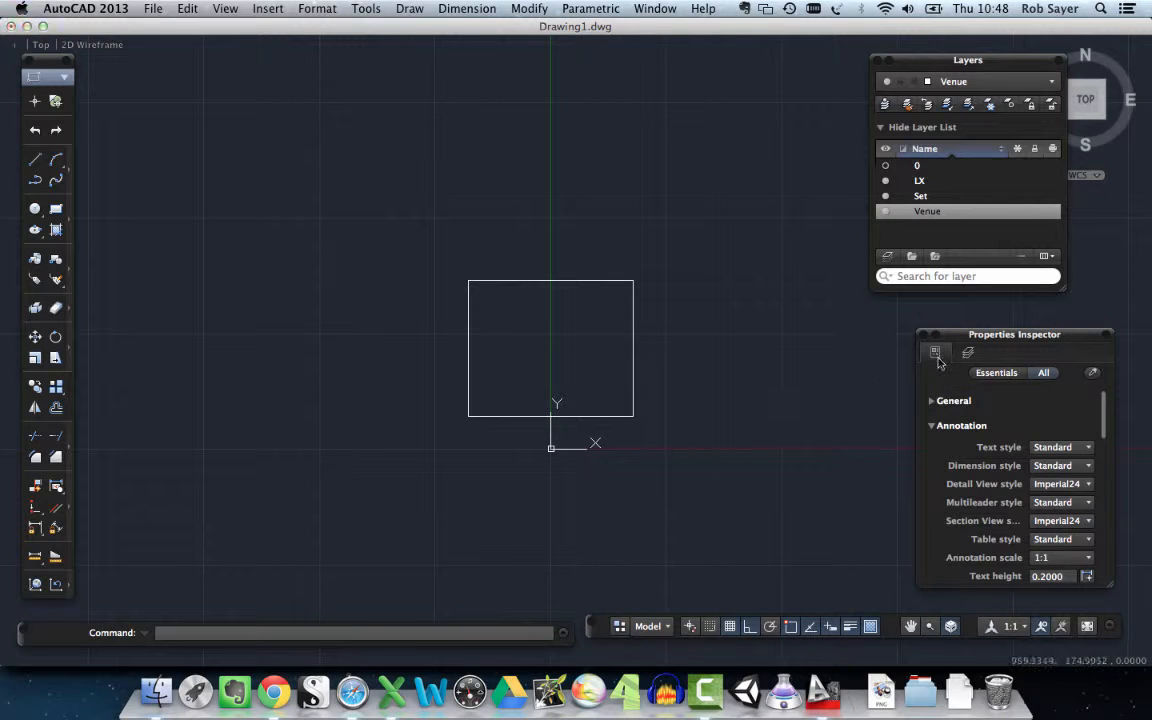
- Select the rectangle and examine its assigned layer and the available layer choices without changing them
left_click(633, 296)
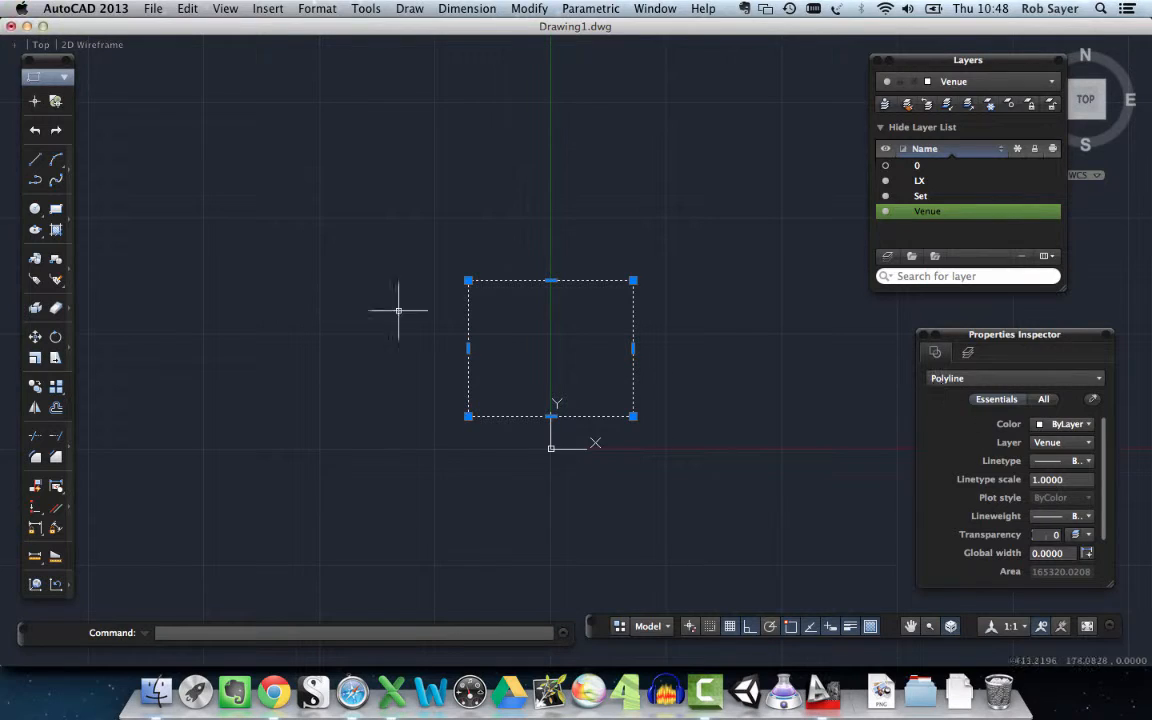
left_click(1089, 443)
left_click(1089, 443)
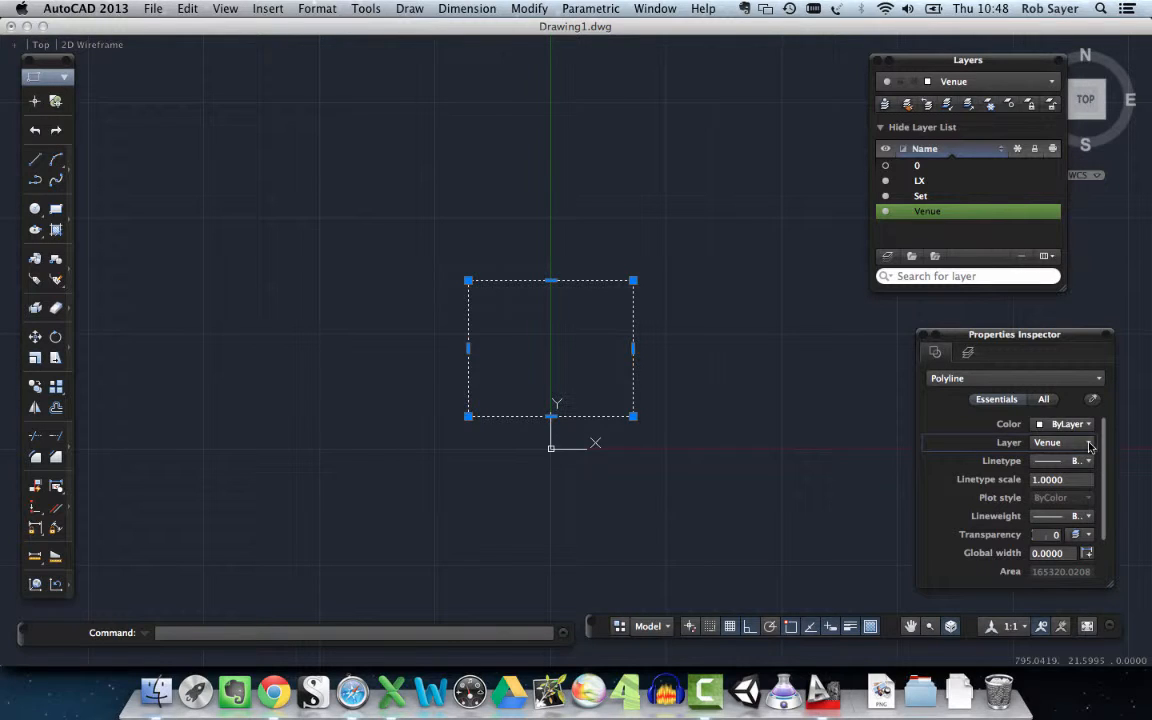
left_click(1089, 443)
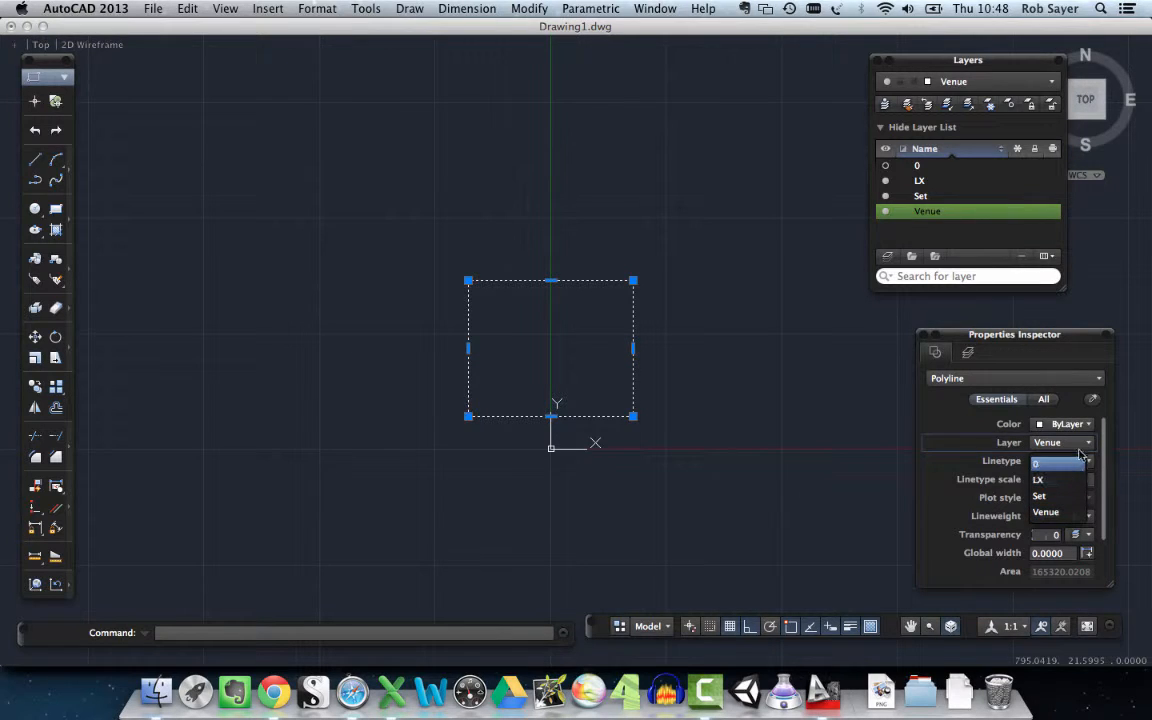
left_click(971, 414)
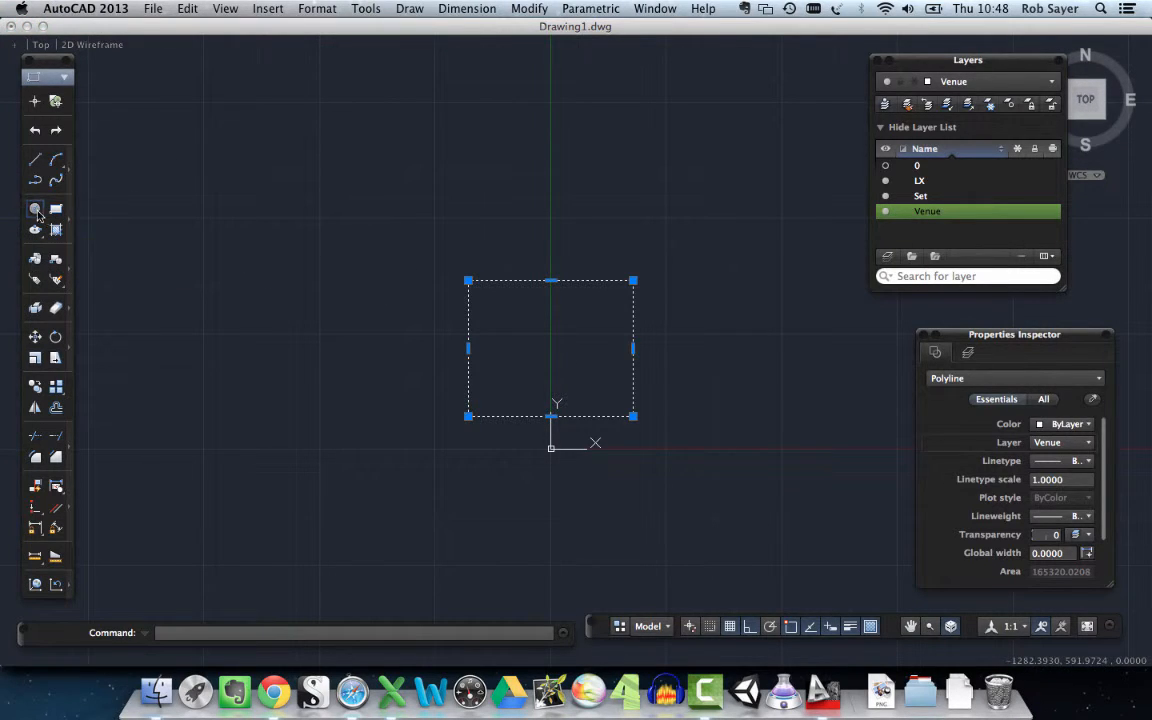
- Draw a circle with a radius of about 78 units inside the upper-left part of the rectangle
left_click(35, 208)
left_click(535, 332)
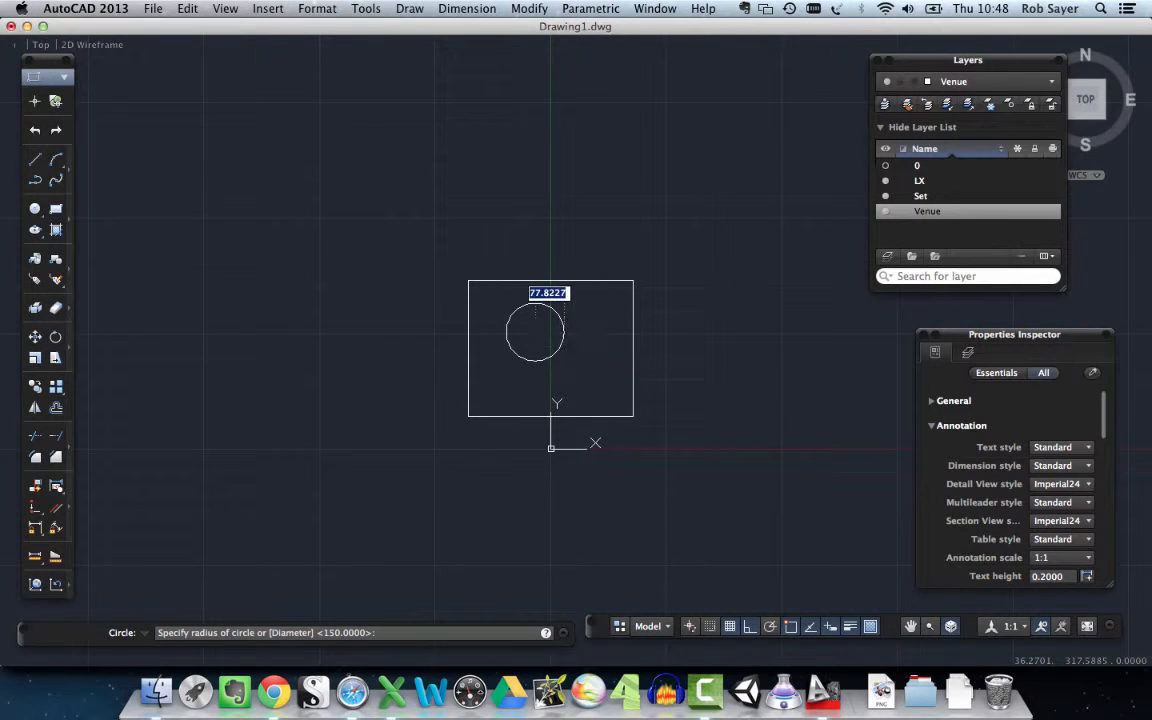
left_click(564, 349)
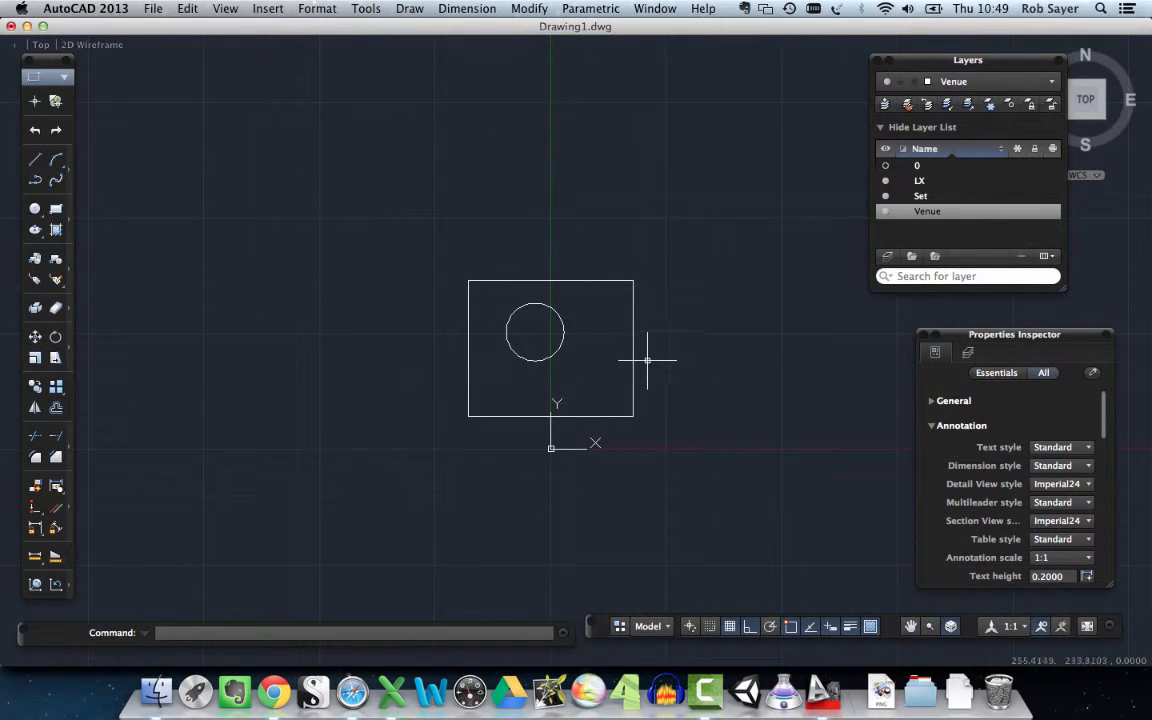
- Move the circle to the Set layer
left_click(563, 317)
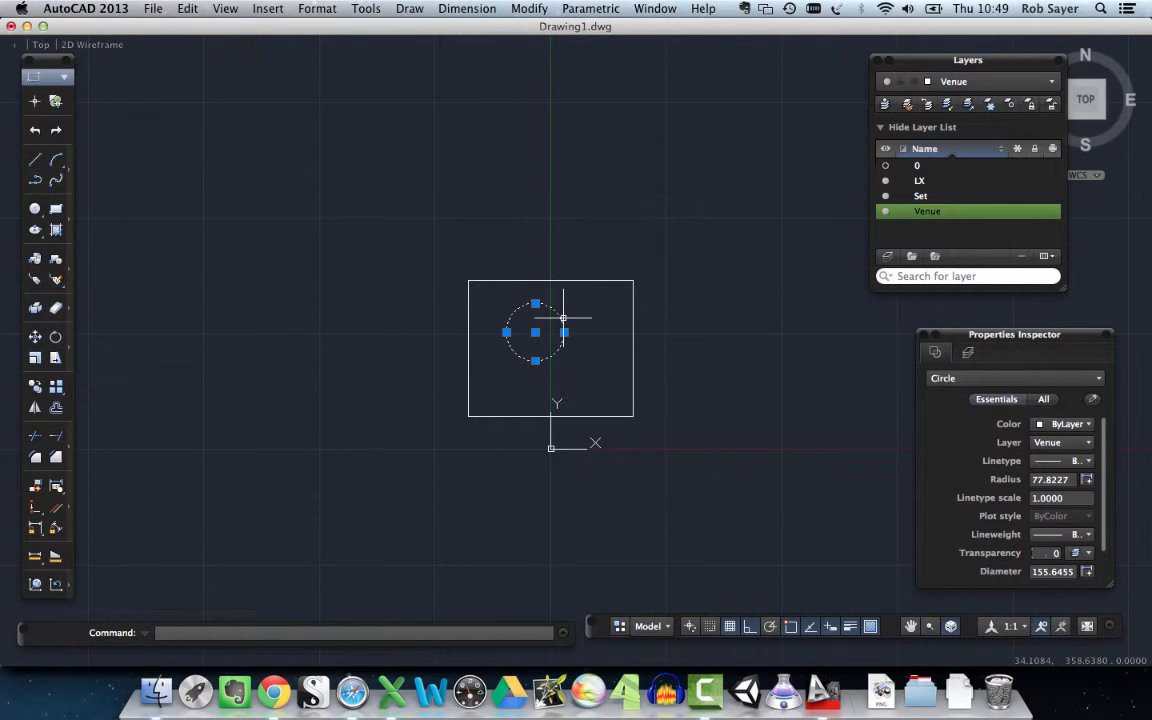
left_click(1062, 442)
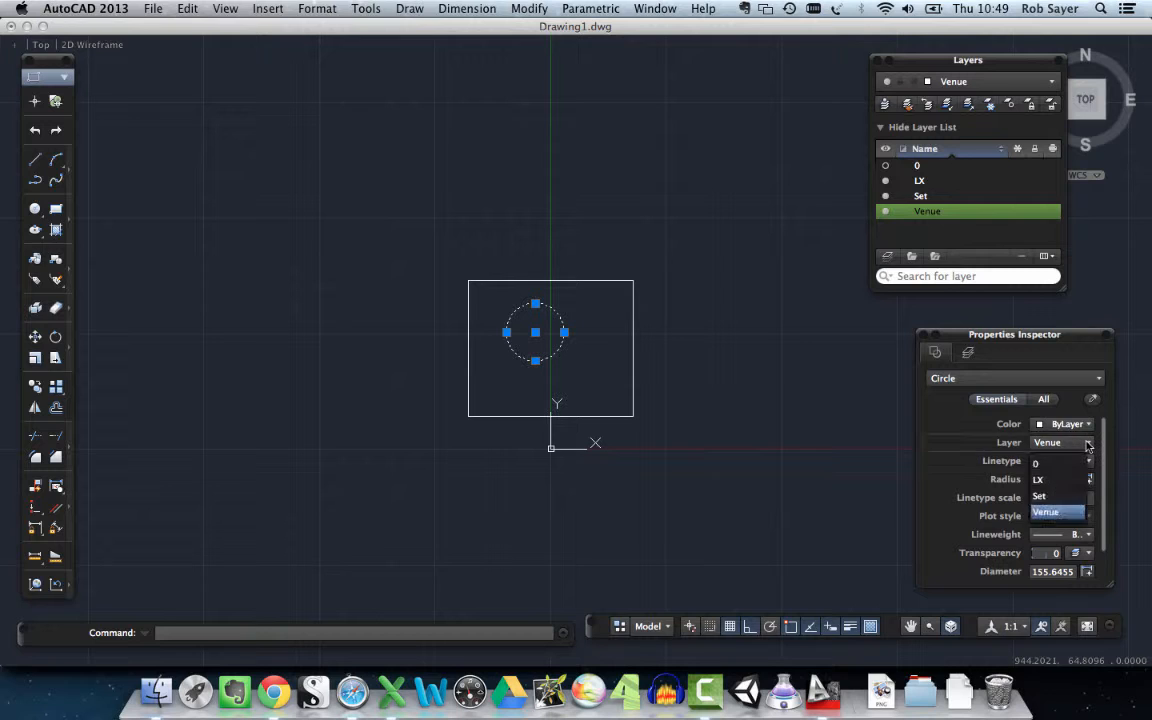
left_click(1056, 497)
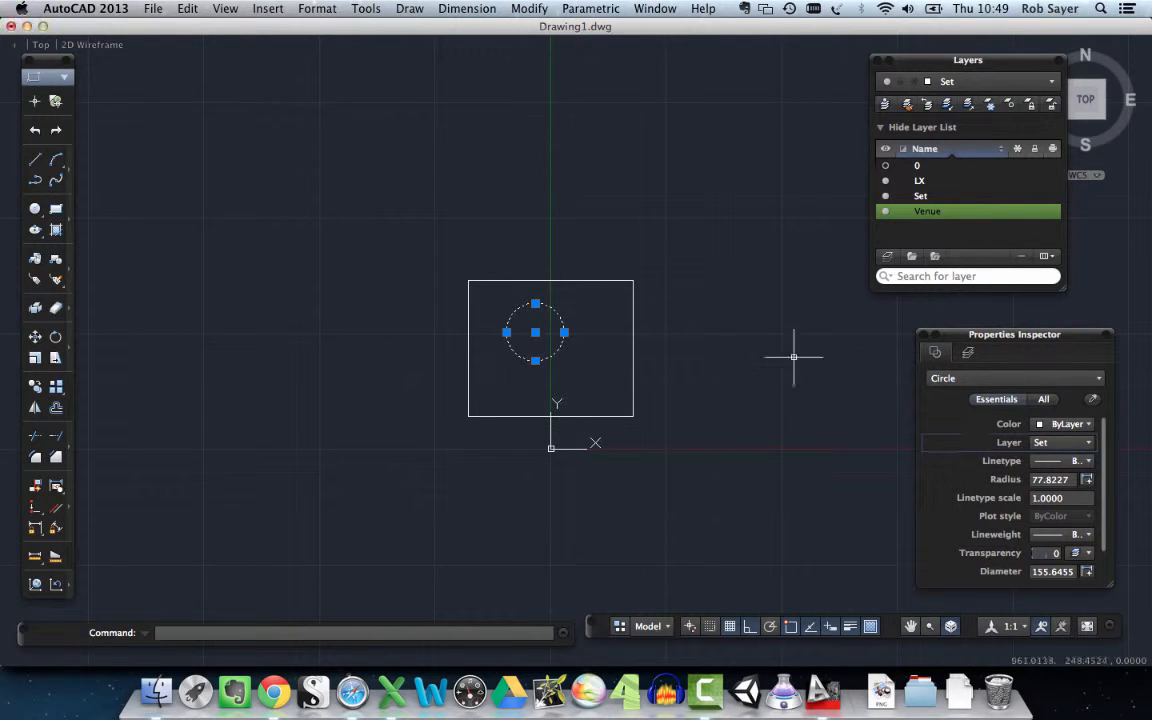
- Set the Set layer's color to Red and the Venue layer's color to Cyan
left_click(912, 197)
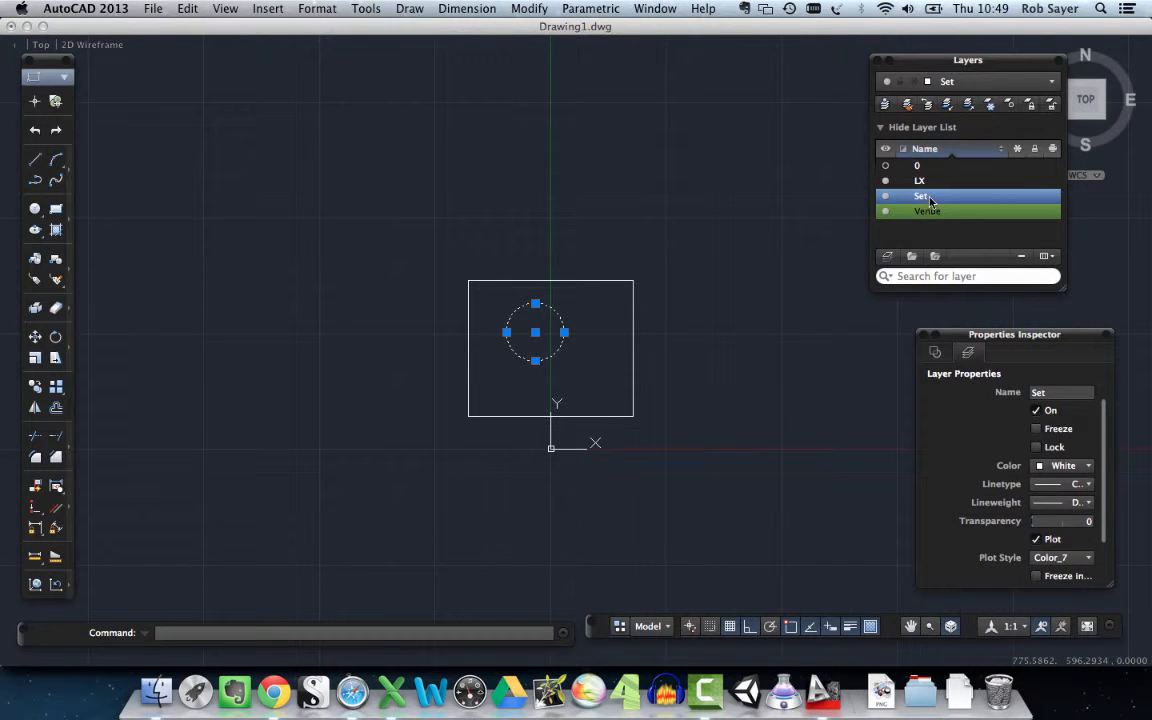
left_click(904, 198)
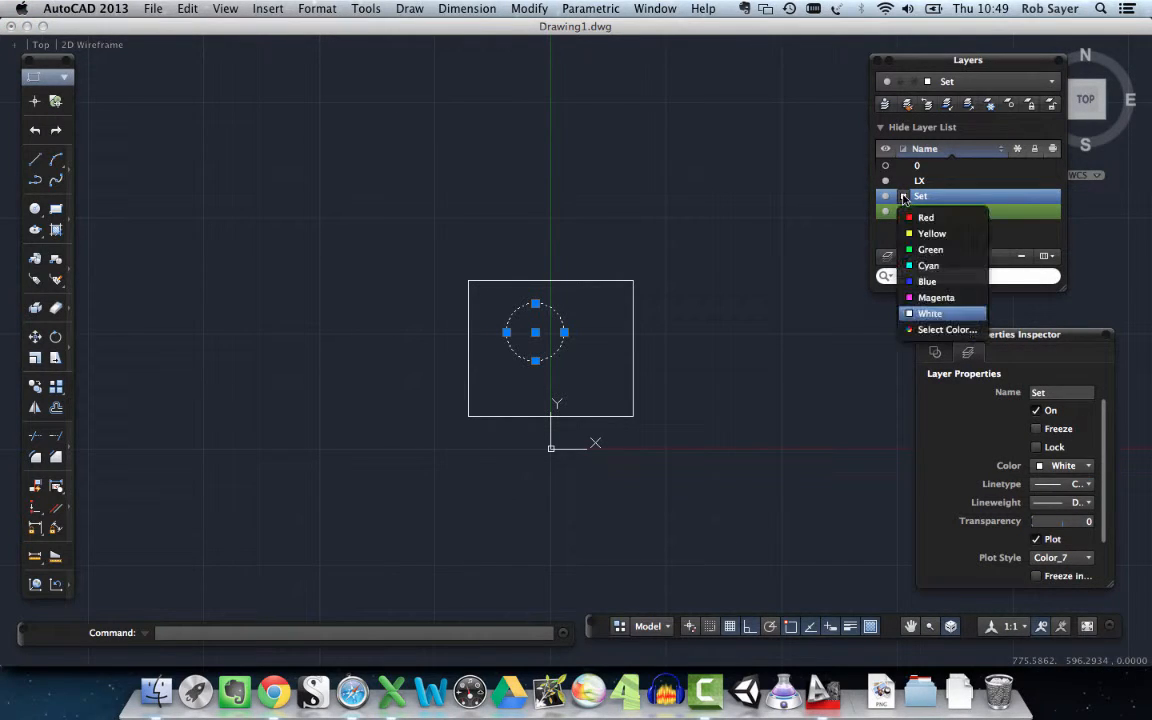
left_click(910, 222)
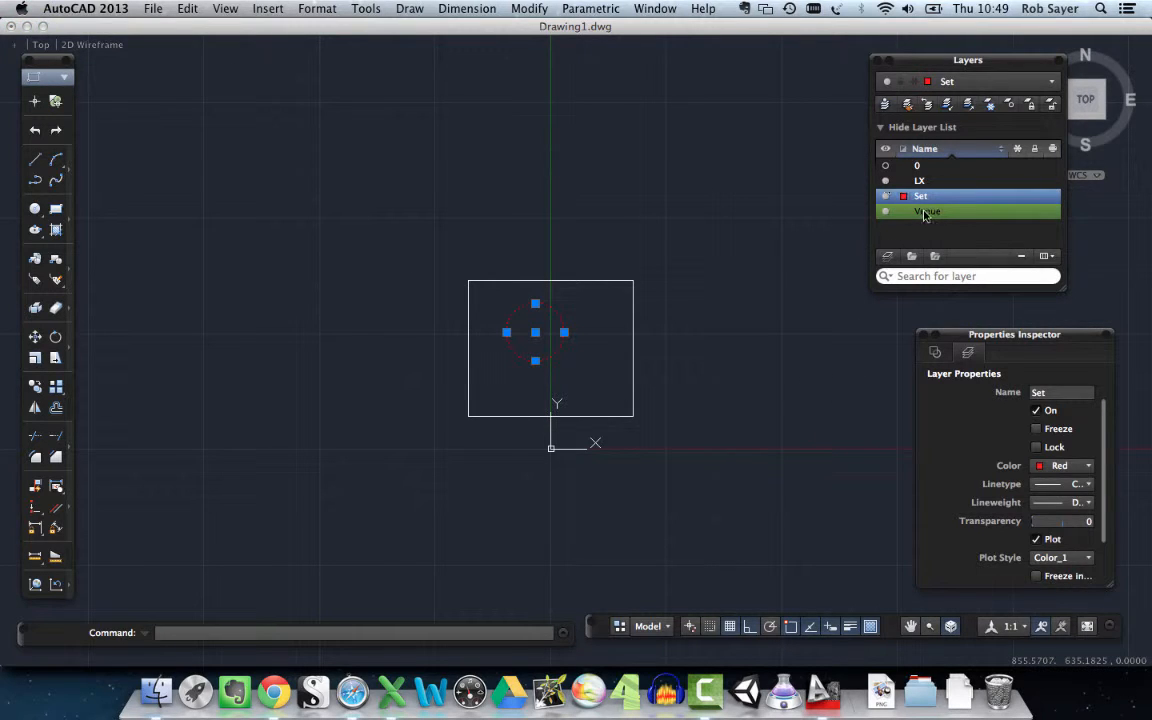
left_click(904, 211)
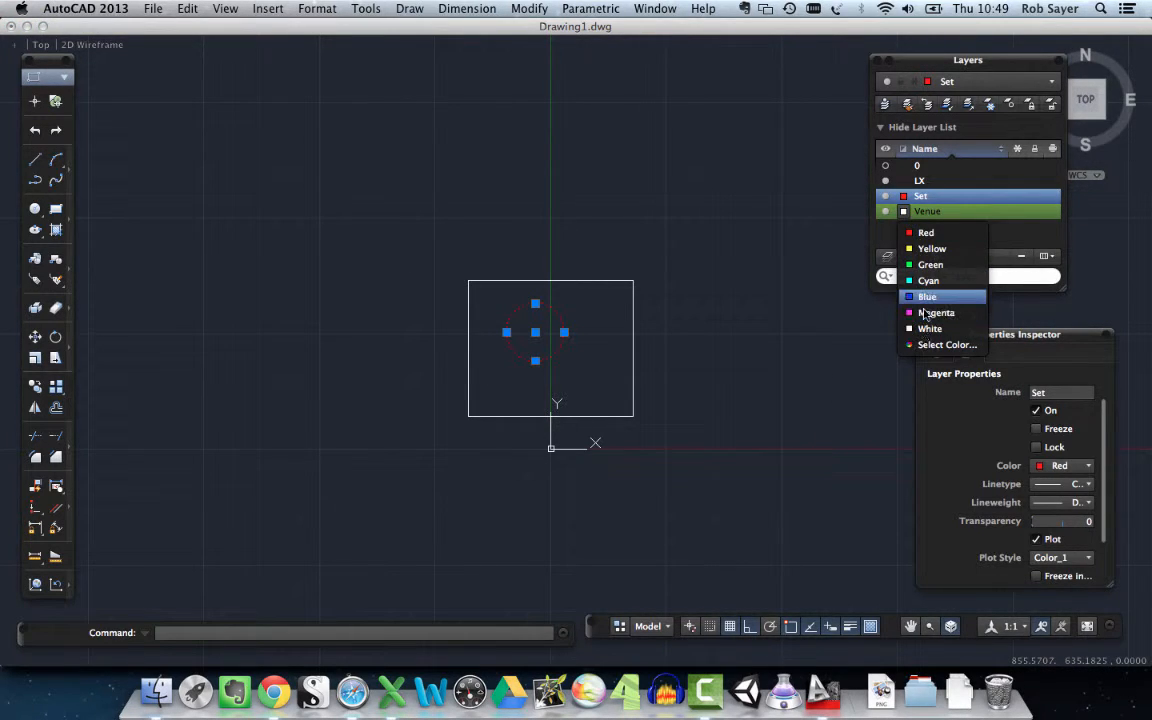
left_click(927, 281)
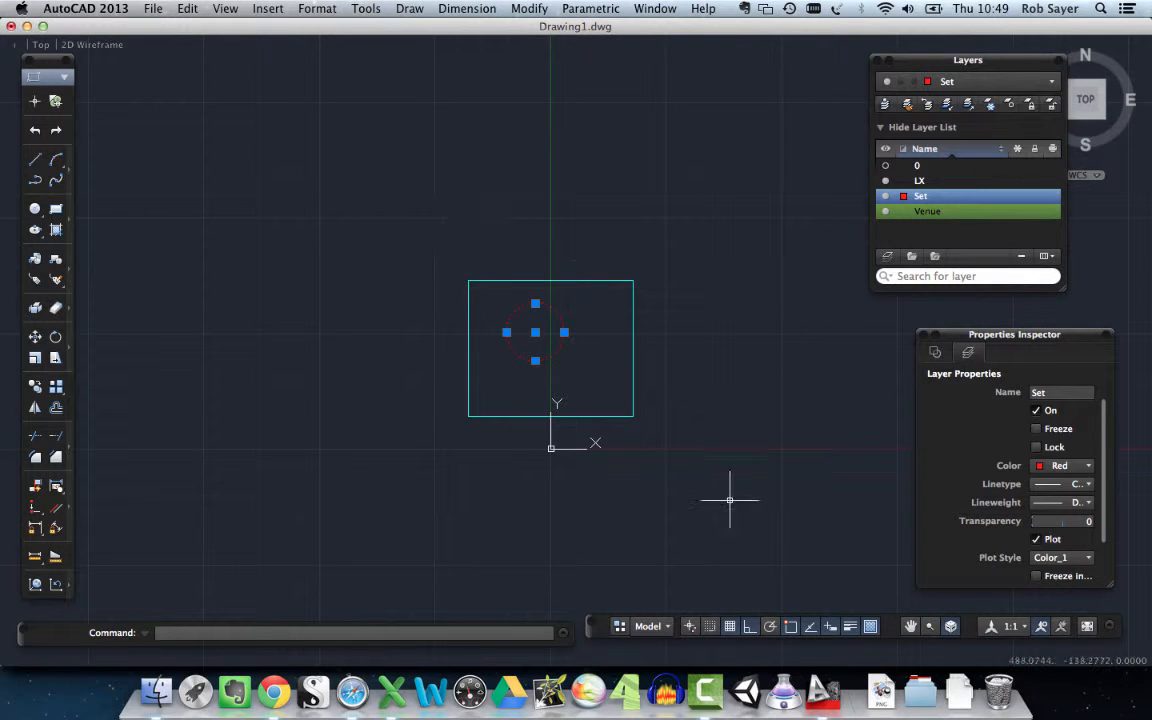
- Reselect the circle to check its layer and color properties, and clear the selection
left_click(270, 223)
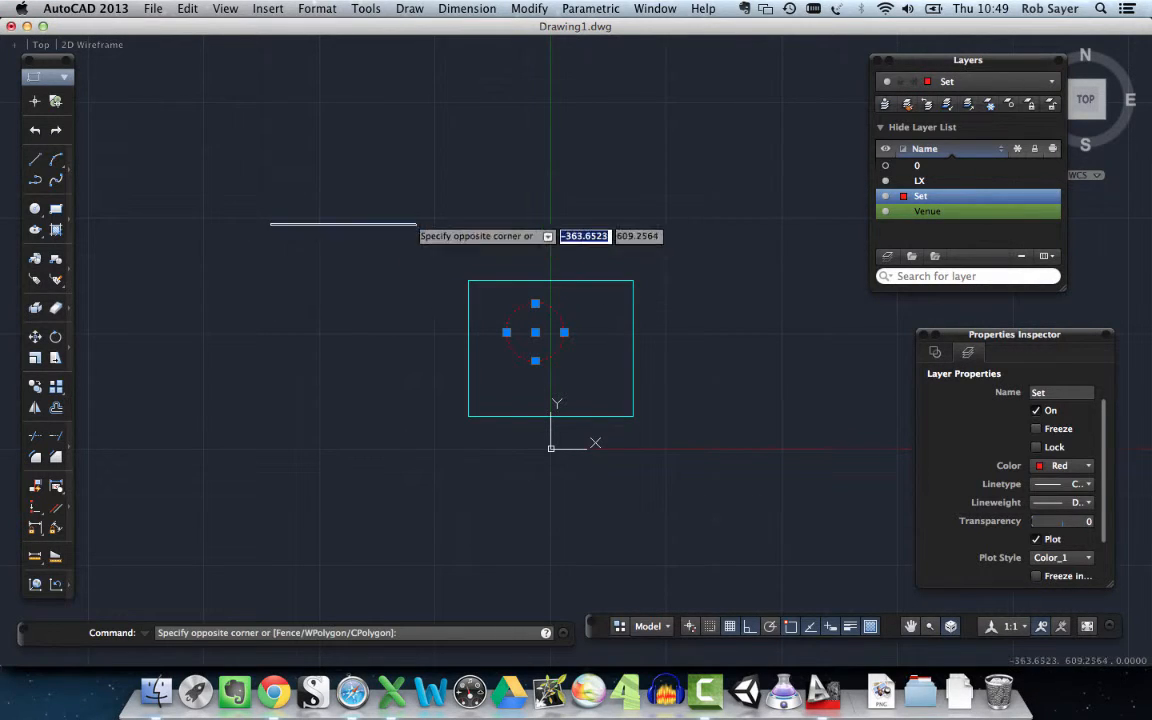
key("Escape")
left_click(560, 318)
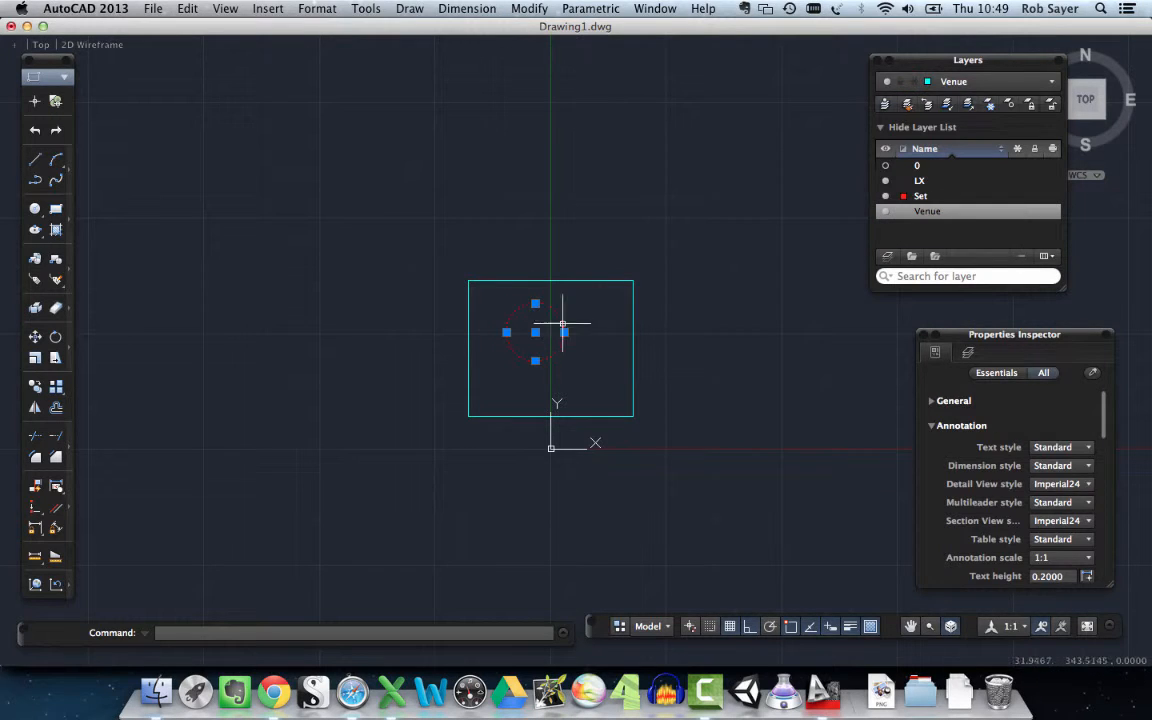
left_click(745, 334)
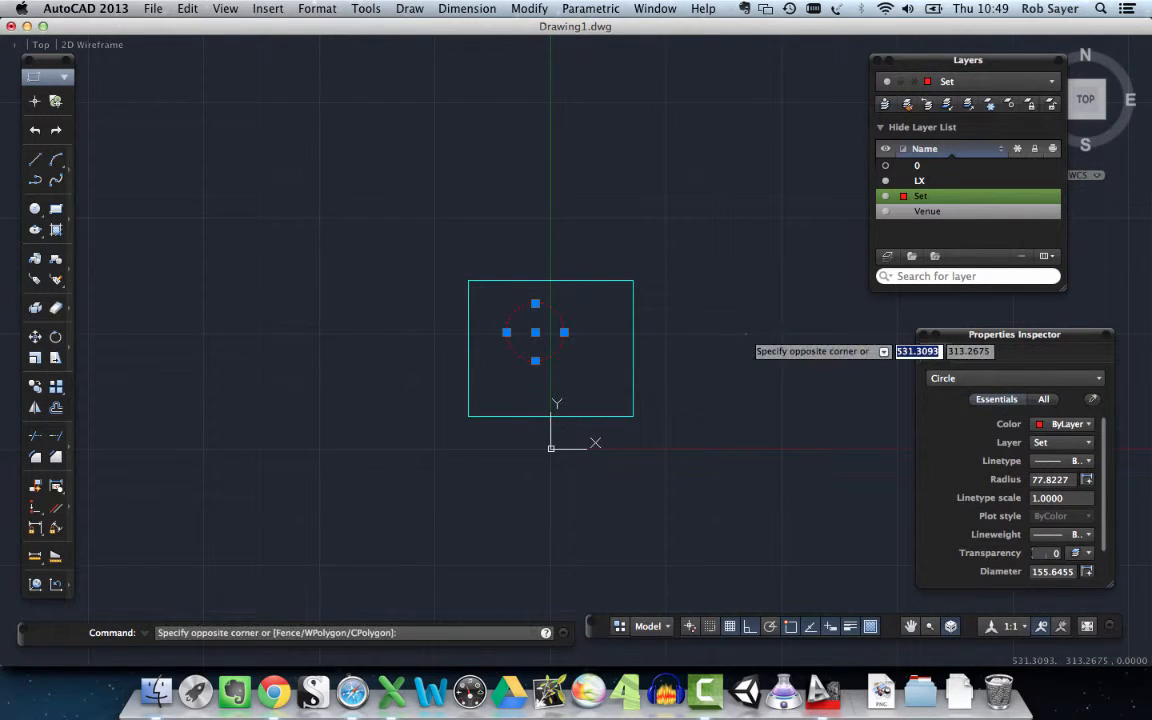
key("Escape")
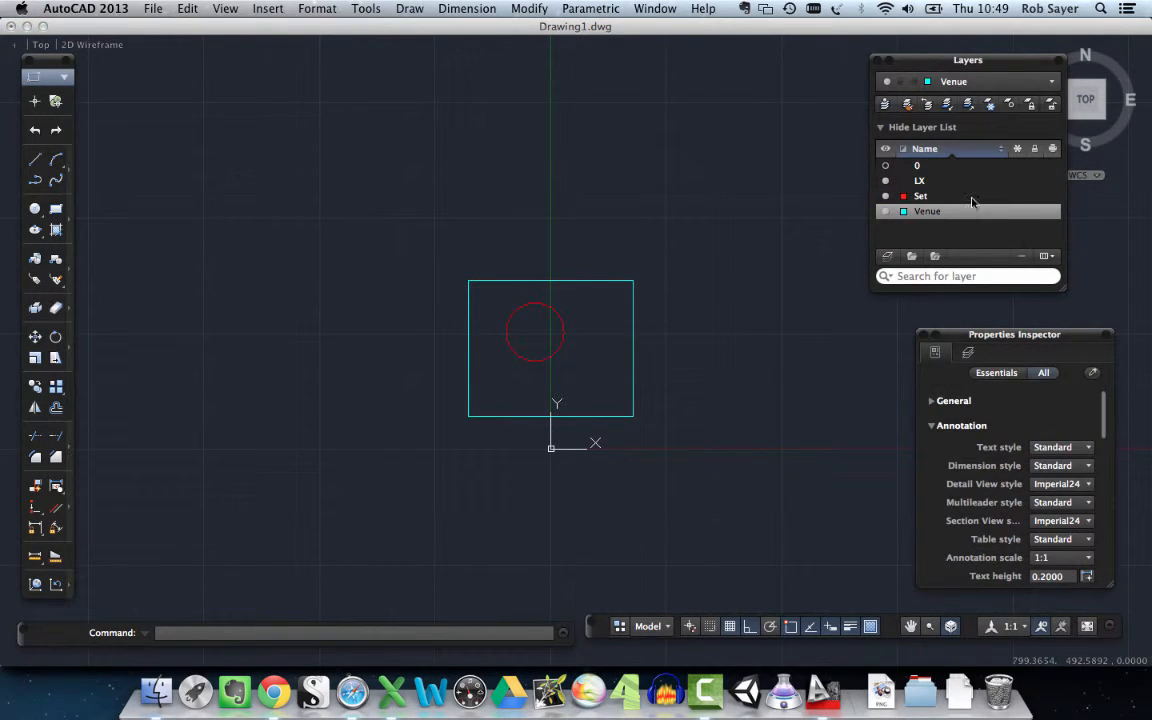
- Make Set the current layer and draw a tiny rectangle near the circle's center
double_click(971, 197)
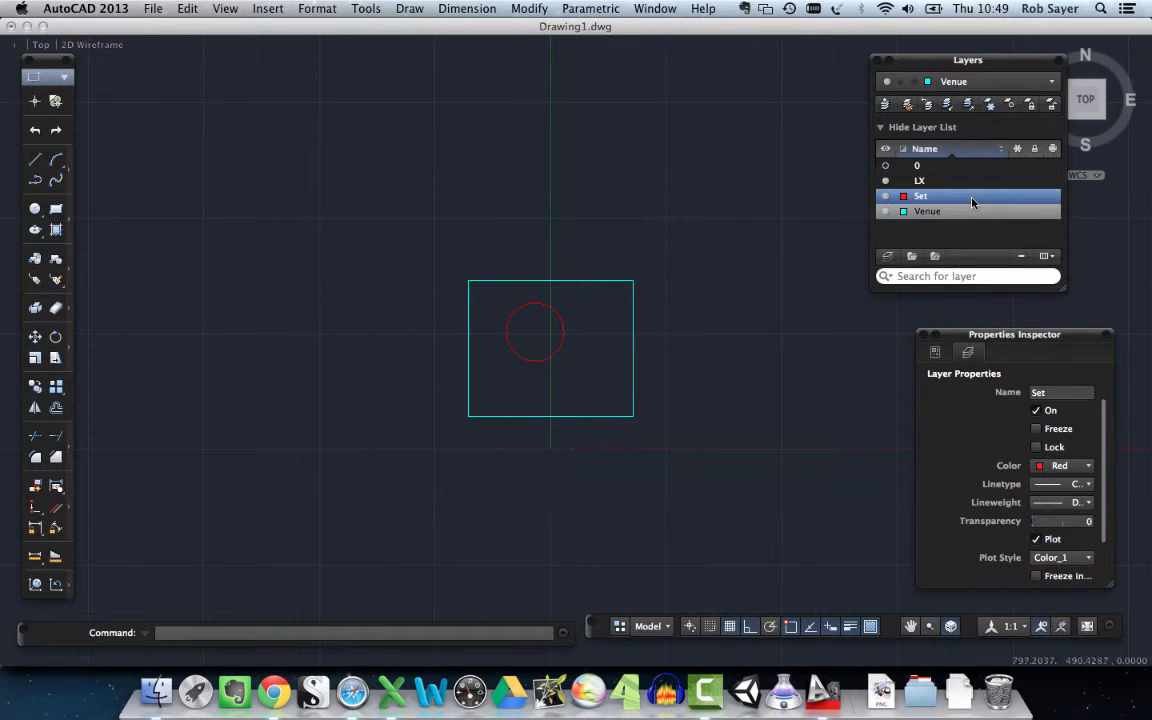
left_click(56, 208)
left_click(531, 330)
left_click(535, 334)
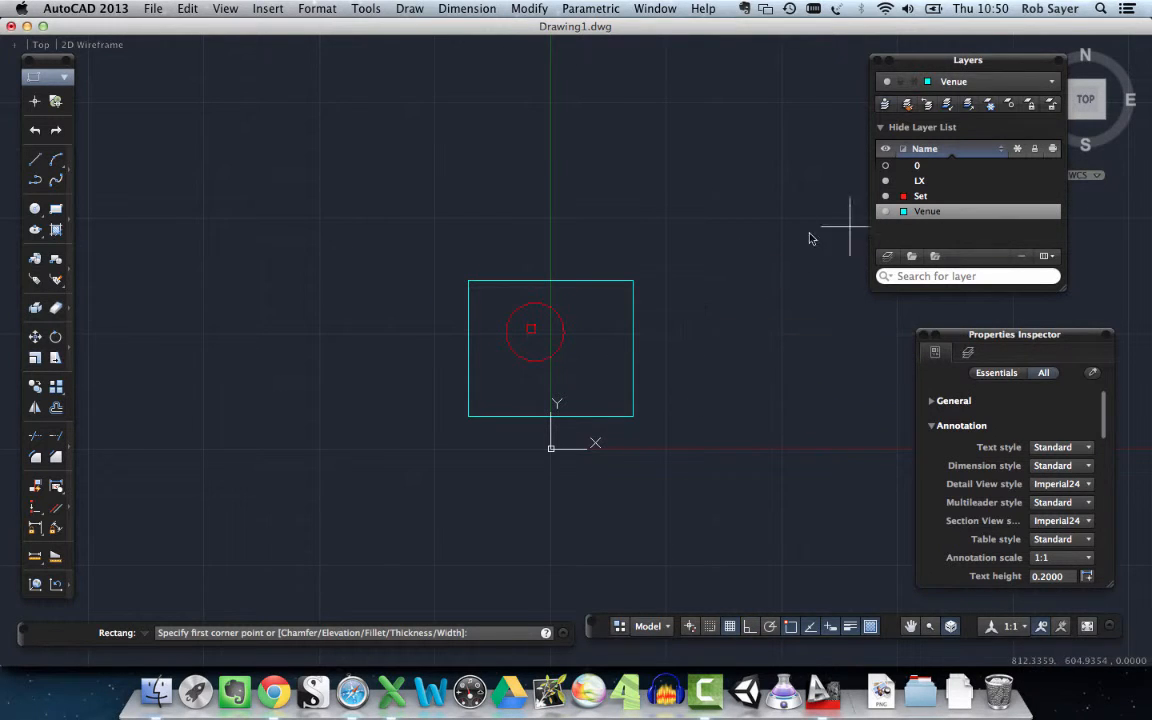
- With Venue as the current layer, draw a rectangle overlapping the large rectangle's upper-right corner
left_click(661, 324)
left_click(591, 254)
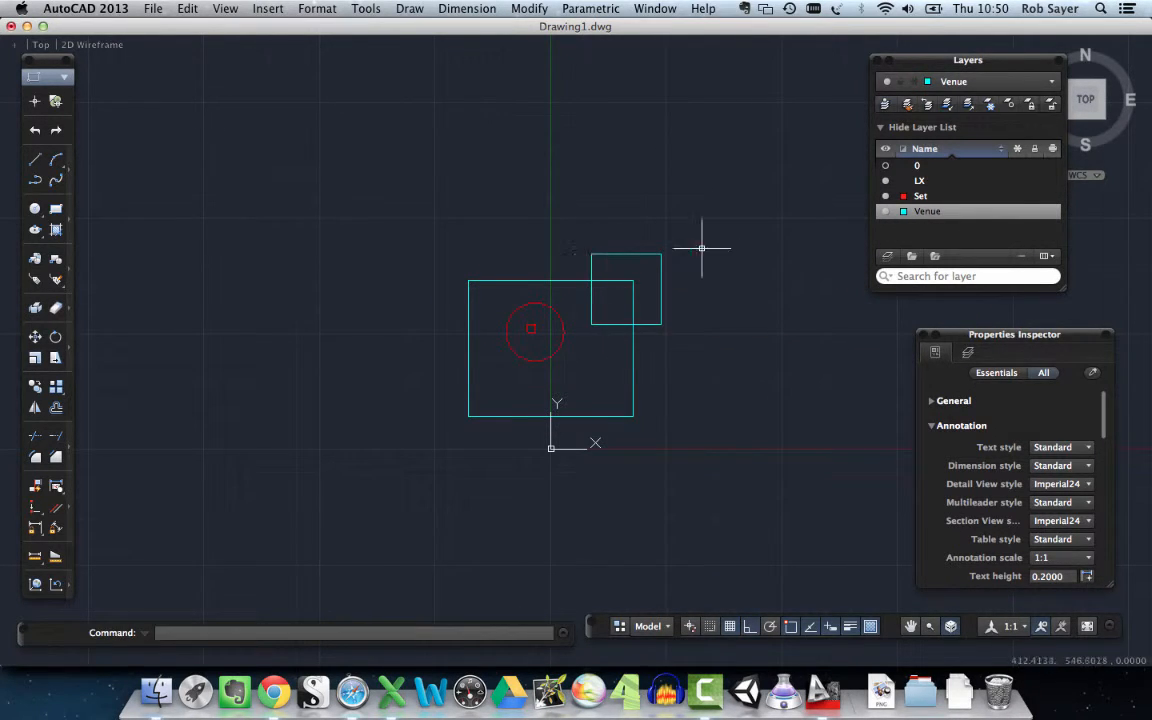
- Toggle the Set layer's visibility off and back on, and lock the layer
left_click(885, 197)
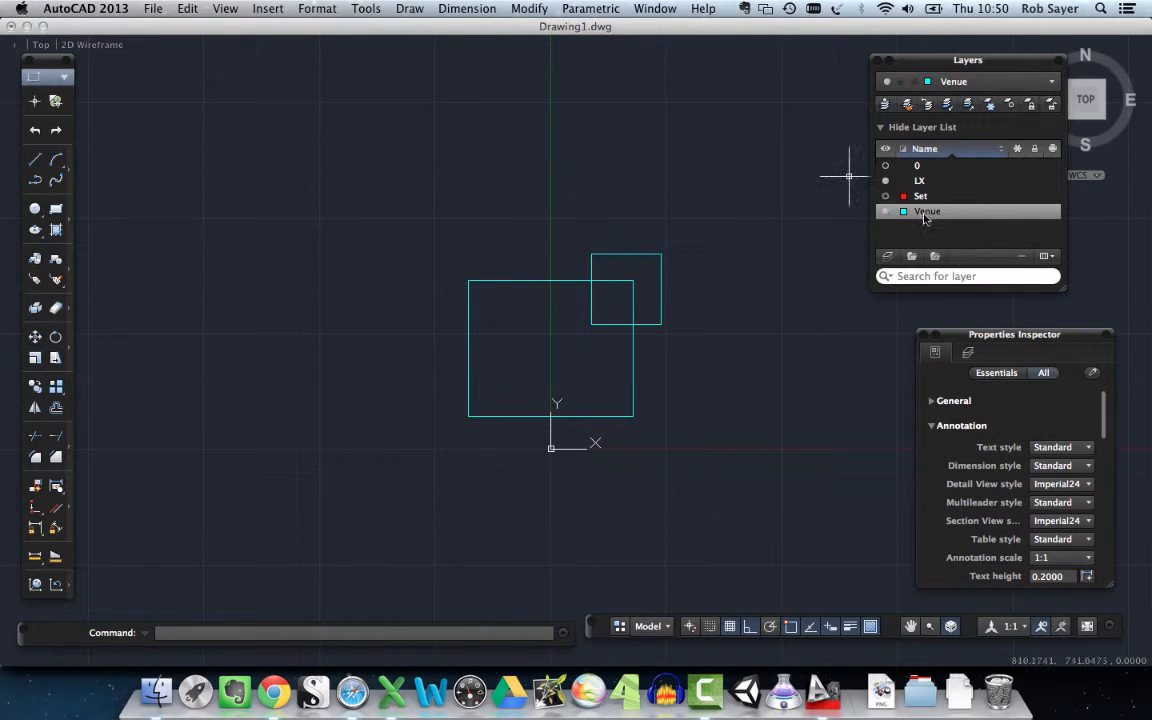
left_click(885, 196)
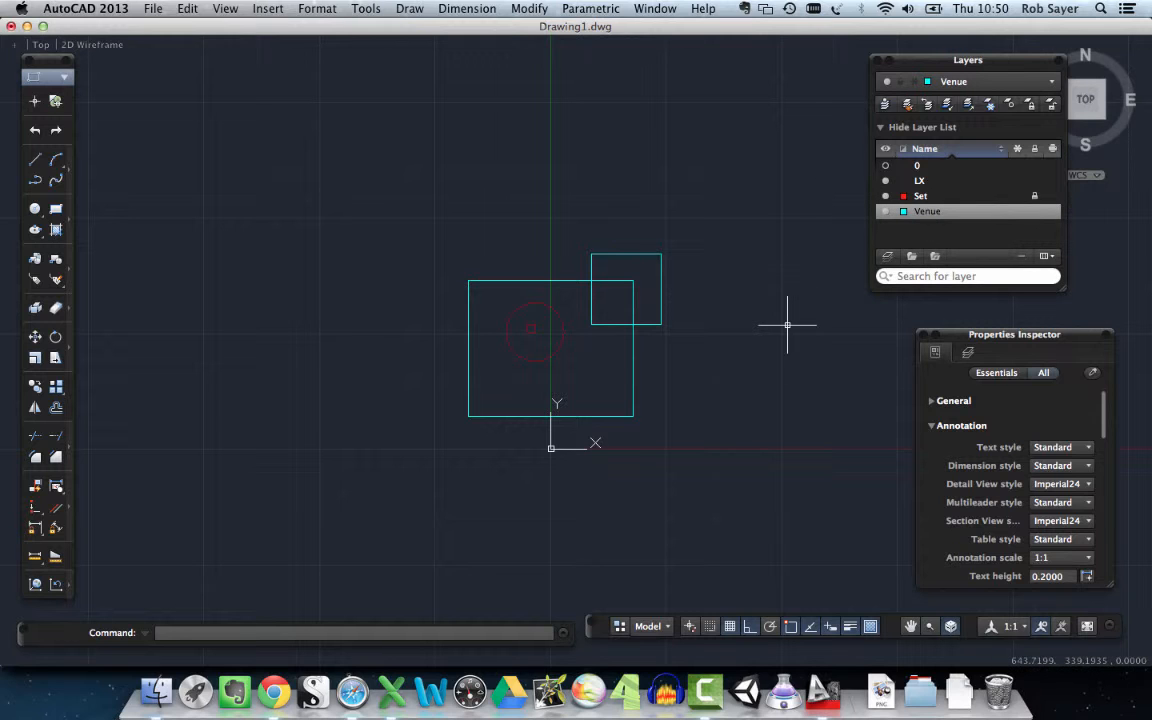
- Try selecting the circle on the locked Set layer, and clear the selection
left_click(558, 328)
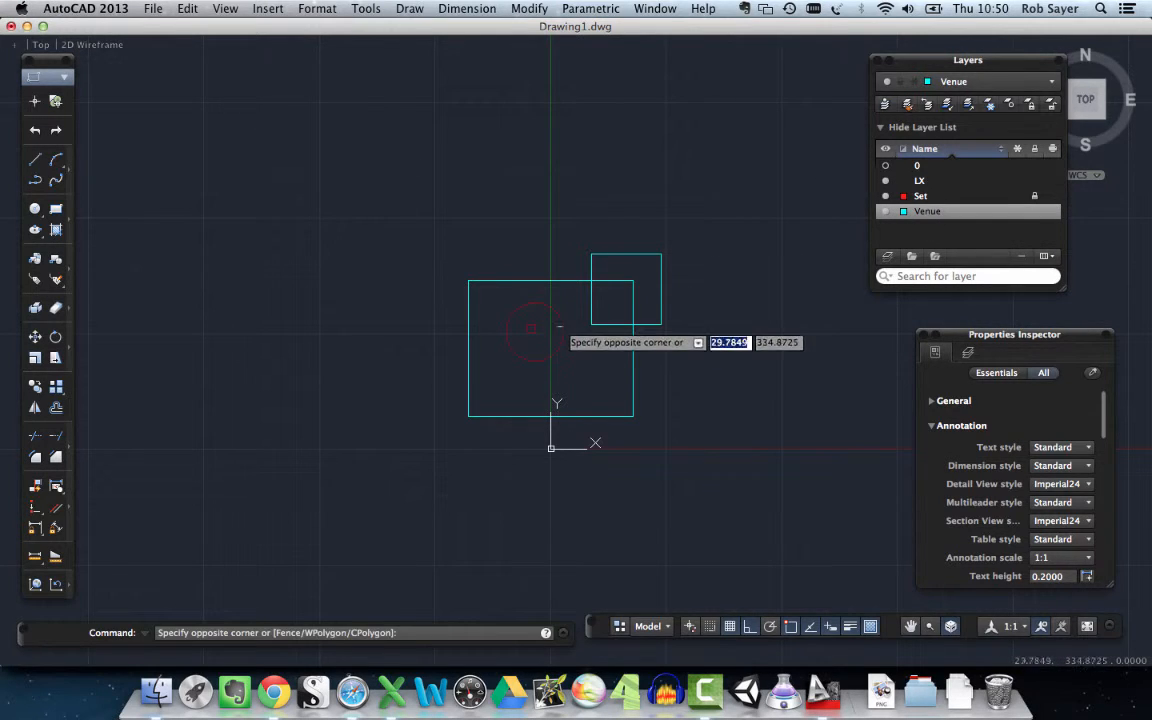
left_click(561, 328)
scroll(561, 328, "up", 4)
left_click(477, 313)
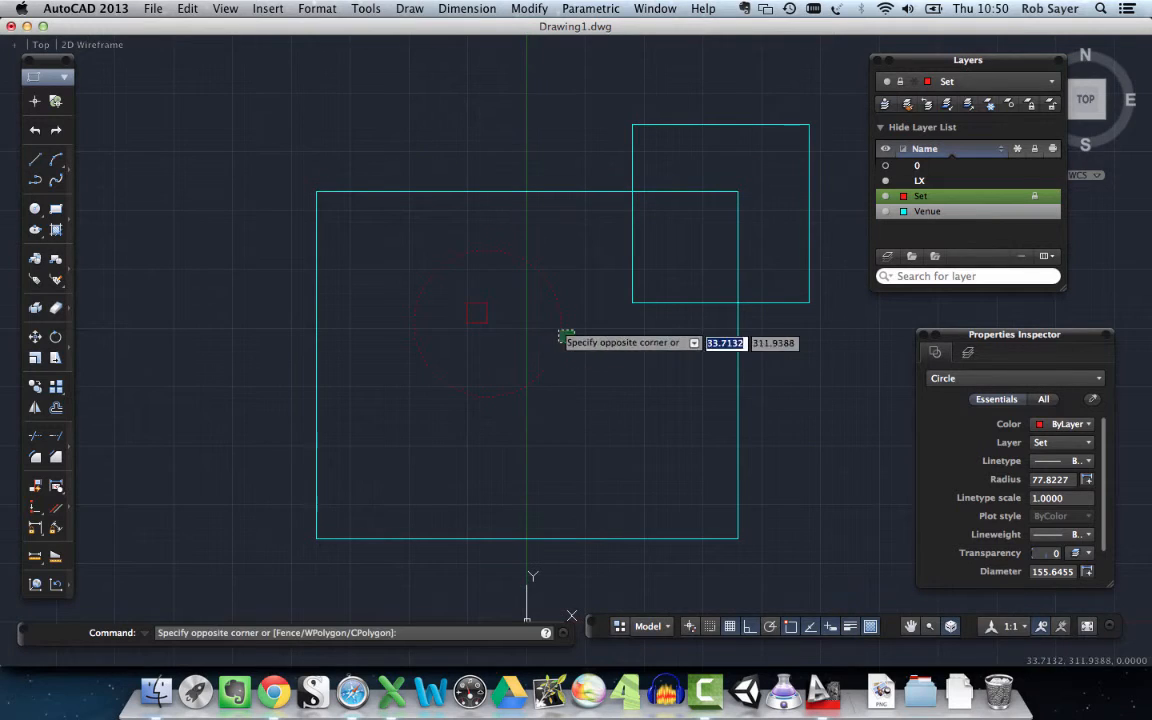
left_click(836, 385)
key("Escape")
- Select the large rectangle on the unlocked Venue layer to compare how it responds
left_click(643, 356)
left_click(743, 340)
left_click(743, 340)
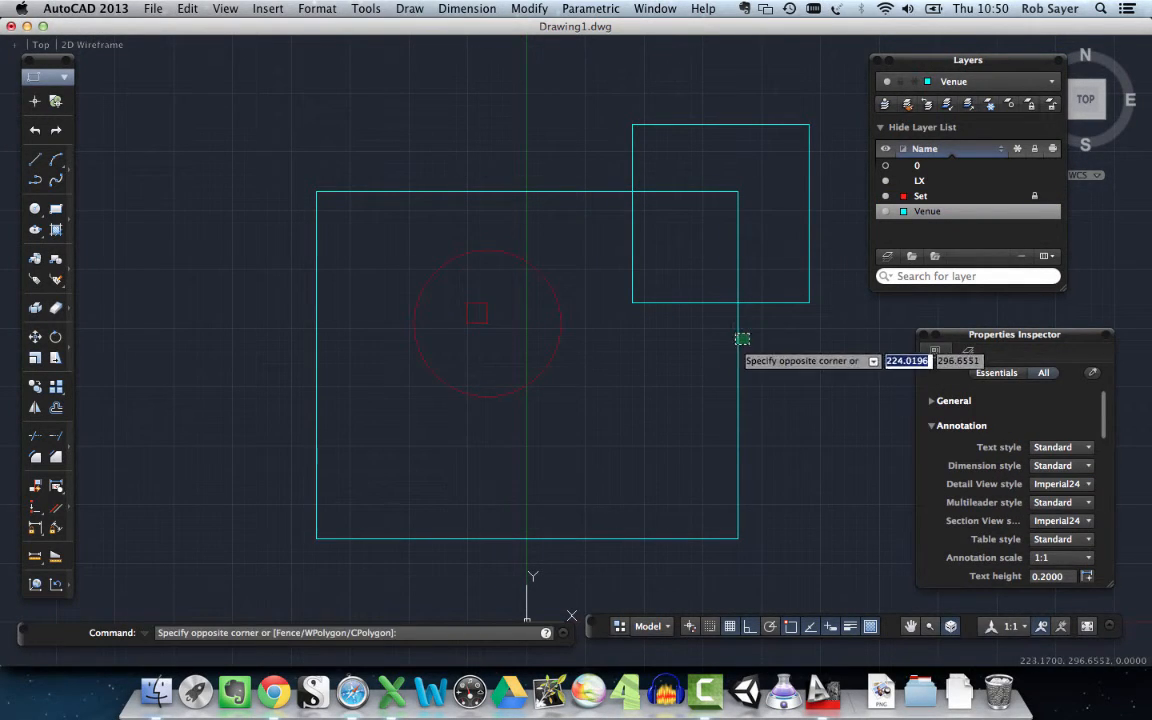
left_click(737, 335)
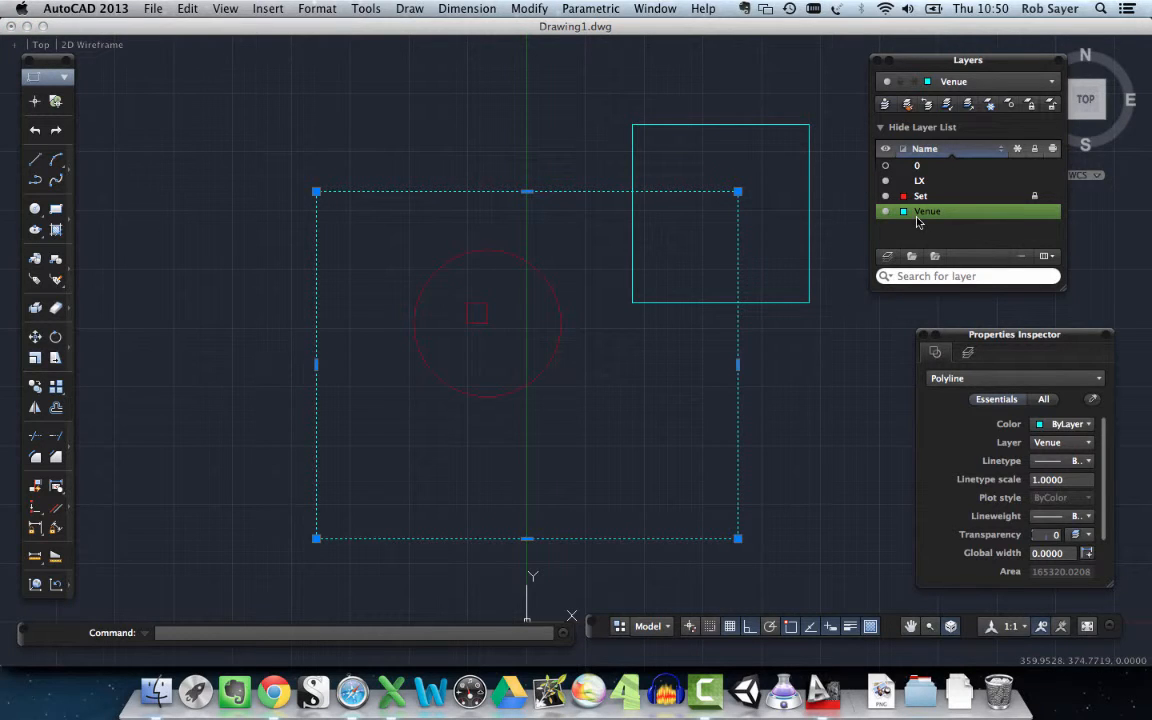